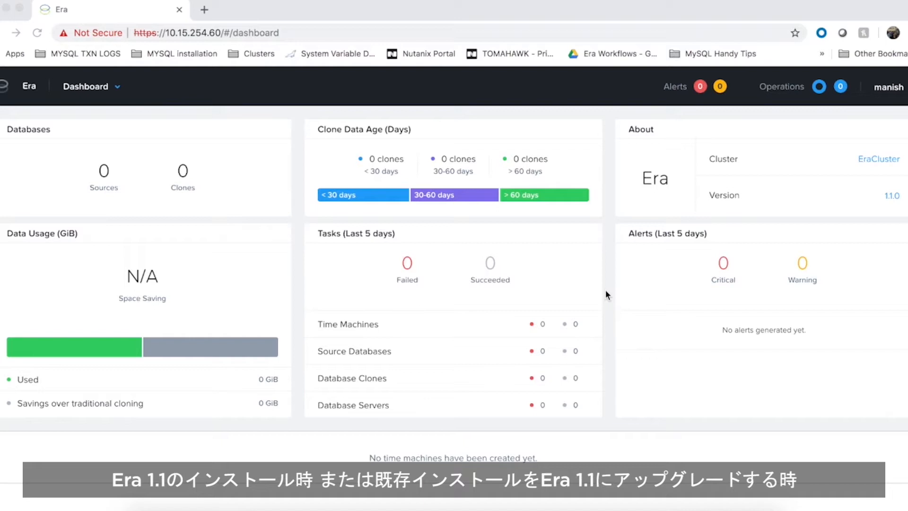
- Open the software profiles list from the navigation menu
{"action": "left_click", "coordinate": [102, 92]}
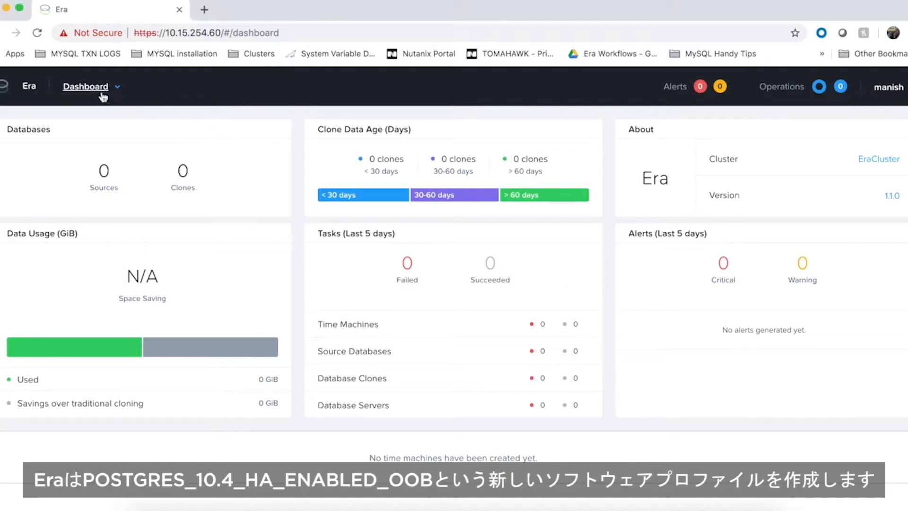
{"action": "left_click", "coordinate": [101, 92]}
{"action": "left_click", "coordinate": [64, 179]}
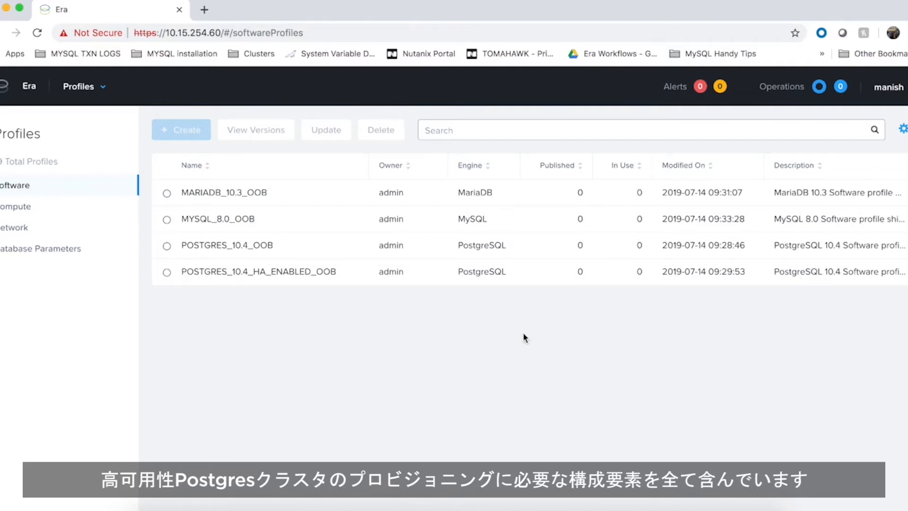
- Start provisioning a cluster database from the source databases page
{"action": "left_click", "coordinate": [83, 87]}
{"action": "left_click", "coordinate": [65, 142]}
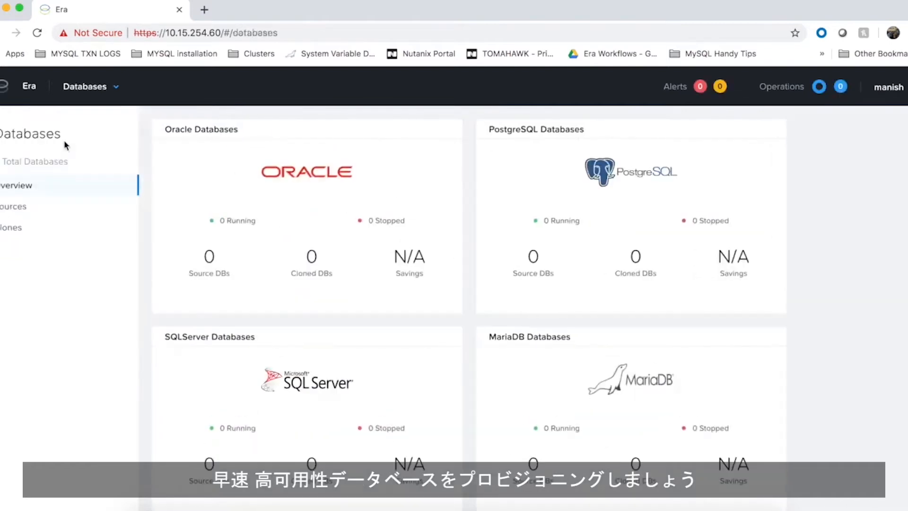
{"action": "left_click", "coordinate": [35, 208]}
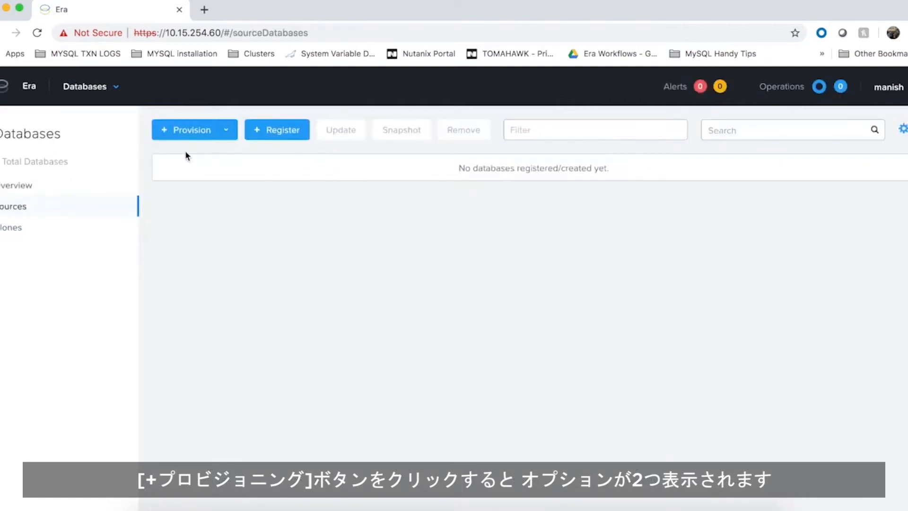
{"action": "left_click", "coordinate": [226, 132]}
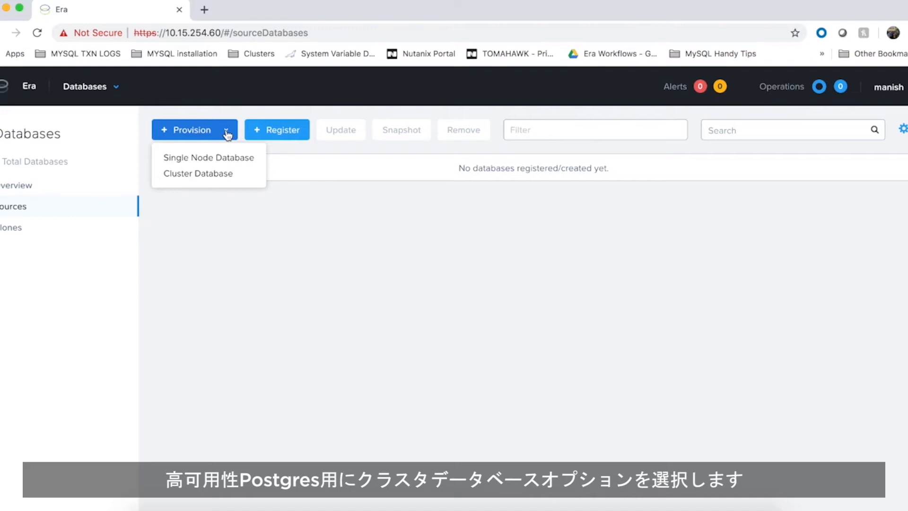
{"action": "left_click", "coordinate": [213, 177]}
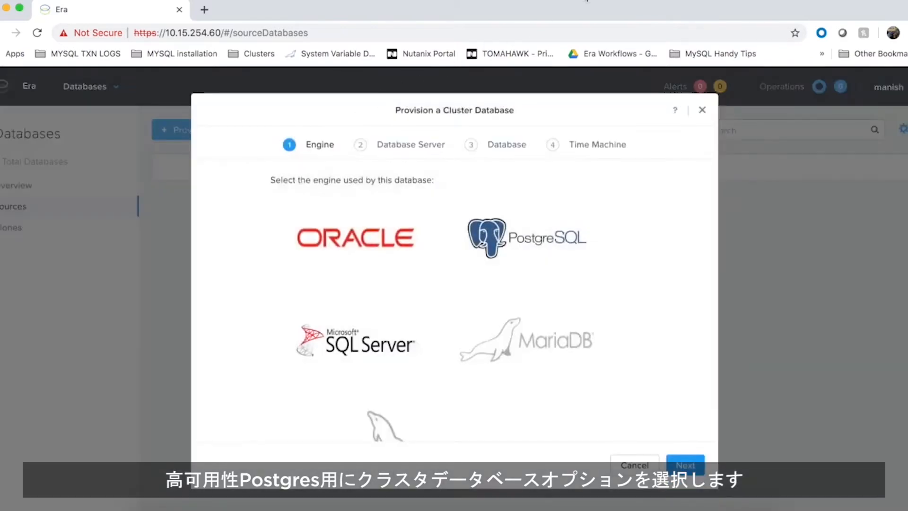
- Choose PostgreSQL as the engine and continue to the database server settings
{"action": "scroll", "coordinate": [681, 281], "scroll_direction": "down", "scroll_amount": 3}
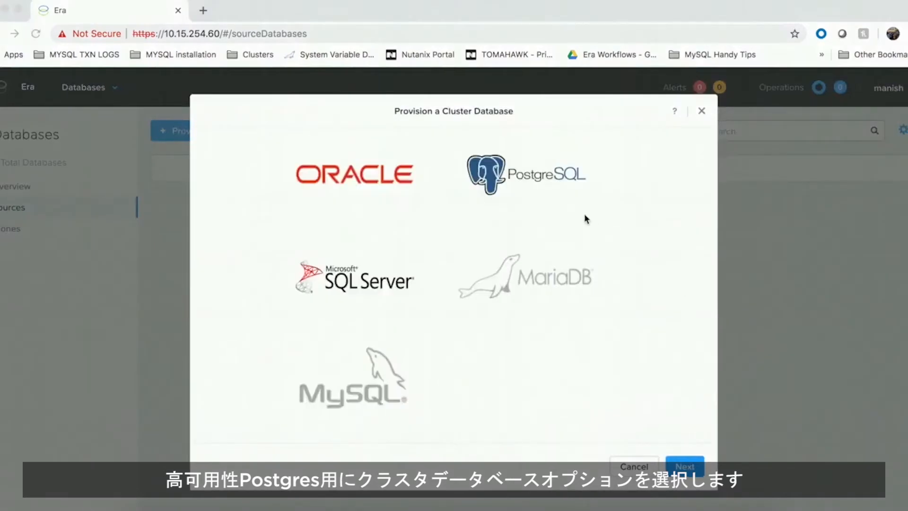
{"action": "left_click", "coordinate": [567, 181]}
{"action": "scroll", "coordinate": [661, 319], "scroll_direction": "down", "scroll_amount": 2}
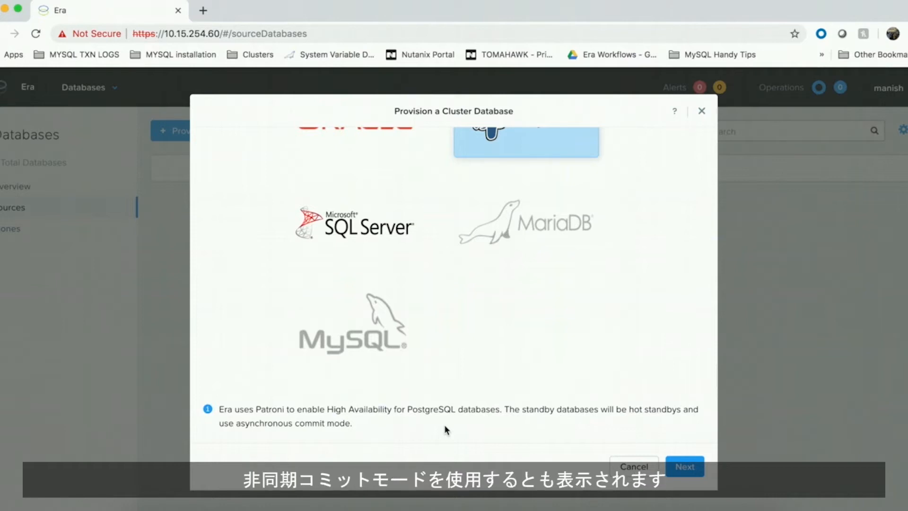
{"action": "left_click", "coordinate": [683, 467]}
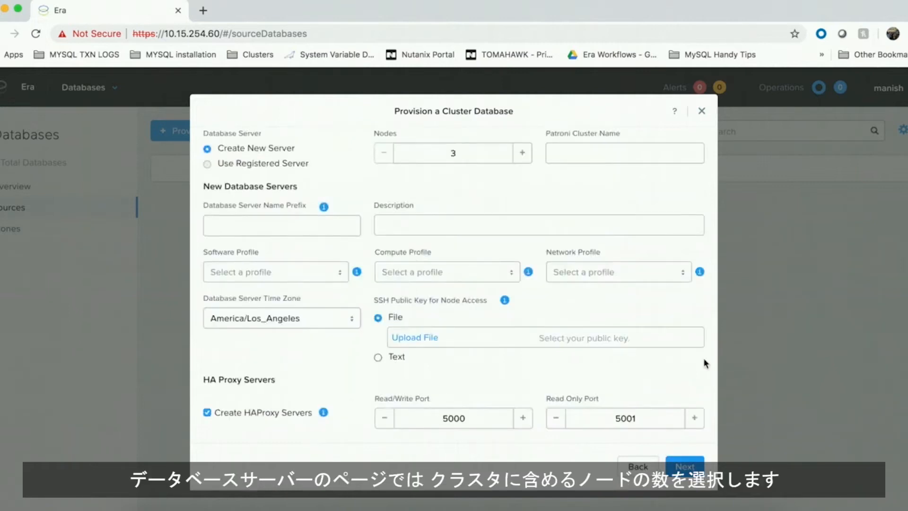
- Raise the node count to 5 and set it back to 3
{"action": "scroll", "coordinate": [704, 363], "scroll_direction": "up", "scroll_amount": 2}
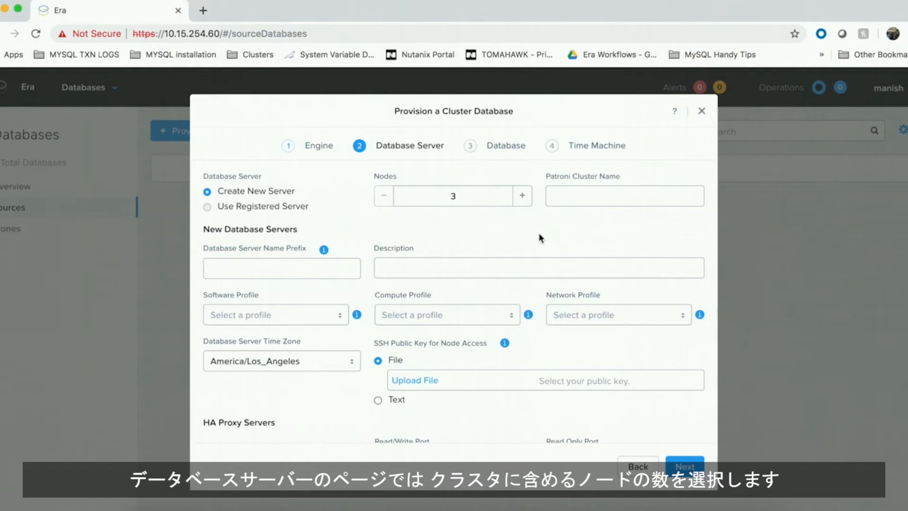
{"action": "left_click", "coordinate": [525, 195]}
{"action": "left_click", "coordinate": [525, 195]}
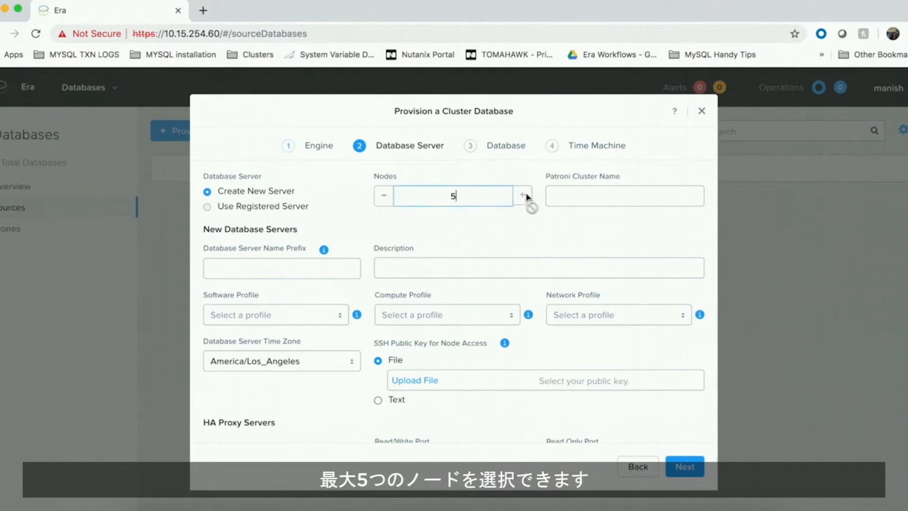
{"action": "left_click", "coordinate": [383, 197]}
{"action": "left_click", "coordinate": [381, 198]}
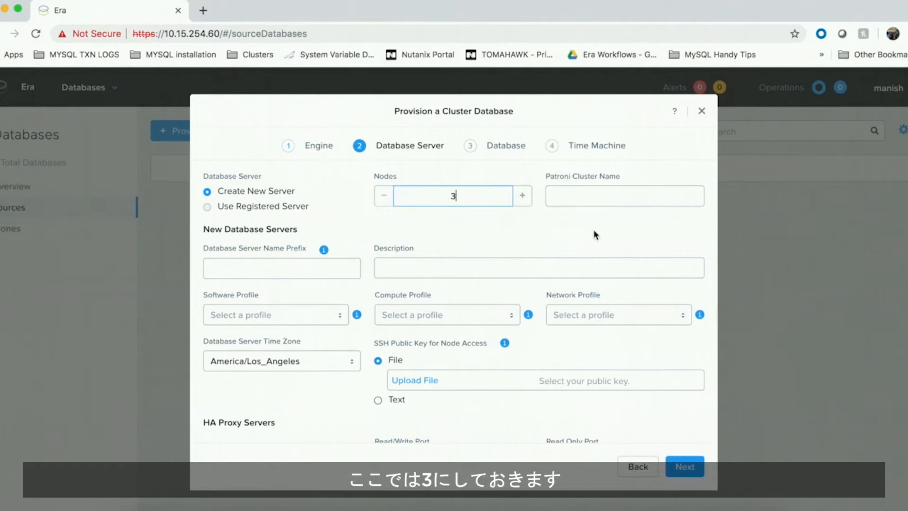
- Name the Patroni cluster dev_cluster and set the database server name prefix to dev_vms
{"action": "left_click", "coordinate": [604, 200]}
{"action": "left_click", "coordinate": [594, 230]}
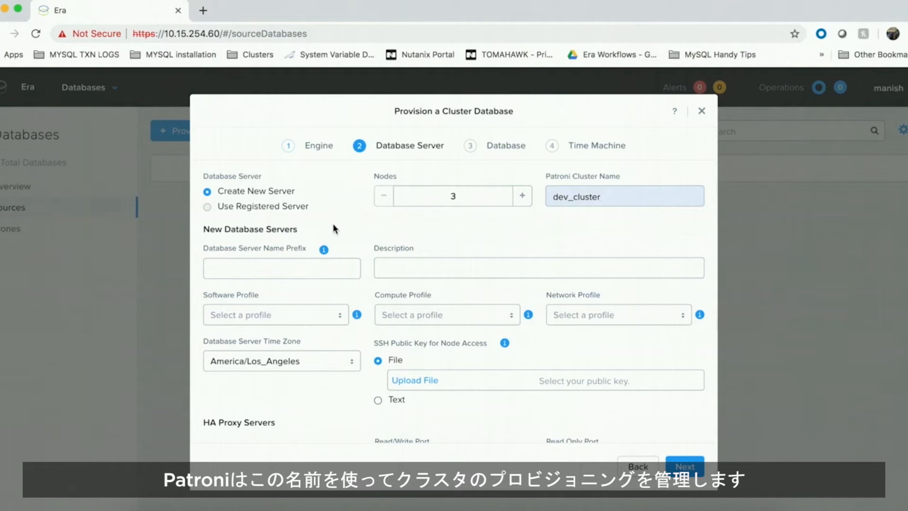
{"action": "left_click", "coordinate": [278, 271]}
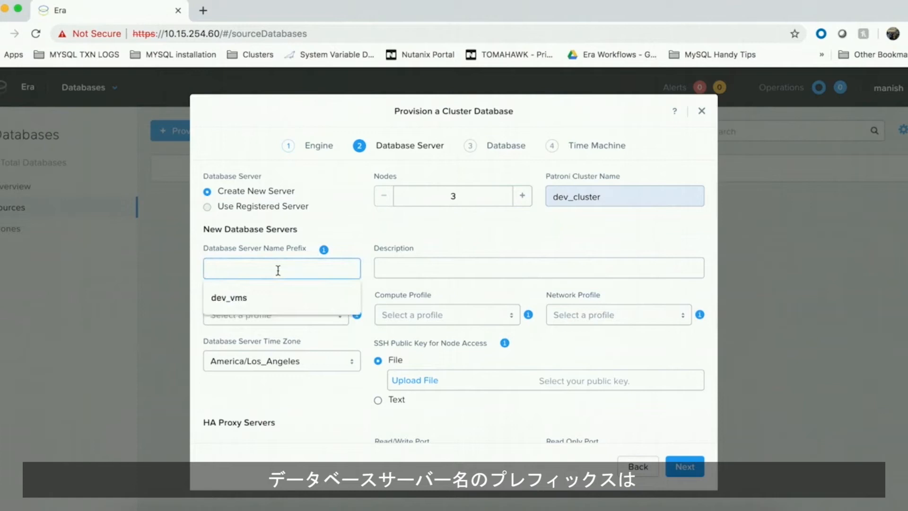
{"action": "left_click", "coordinate": [254, 301]}
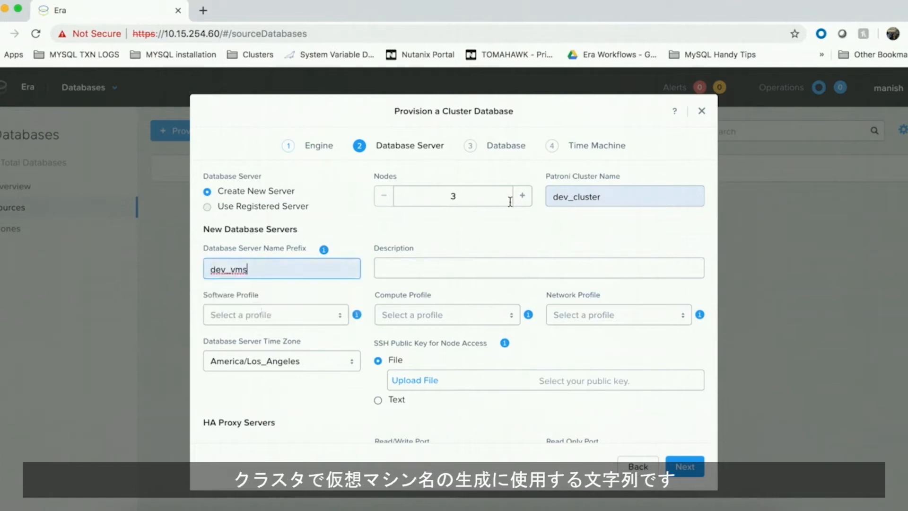
- Describe the servers as My development Vms and choose the POSTGRES_10.4_HA_ENABLED_OOB software profile
{"action": "left_click", "coordinate": [530, 239]}
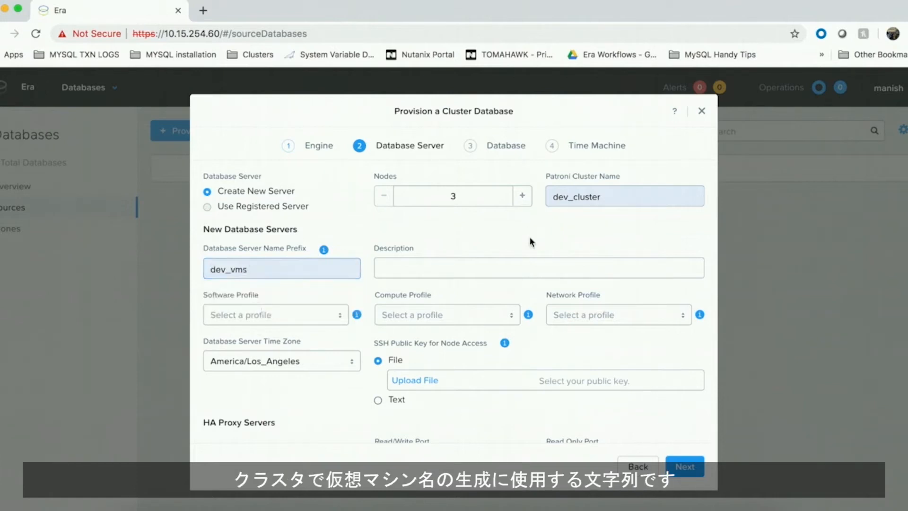
{"action": "left_click", "coordinate": [470, 273]}
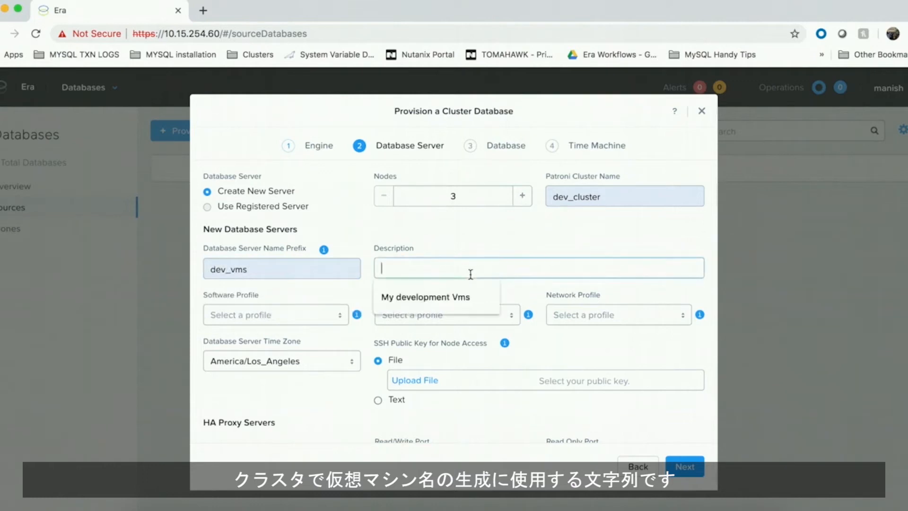
{"action": "left_click", "coordinate": [445, 298]}
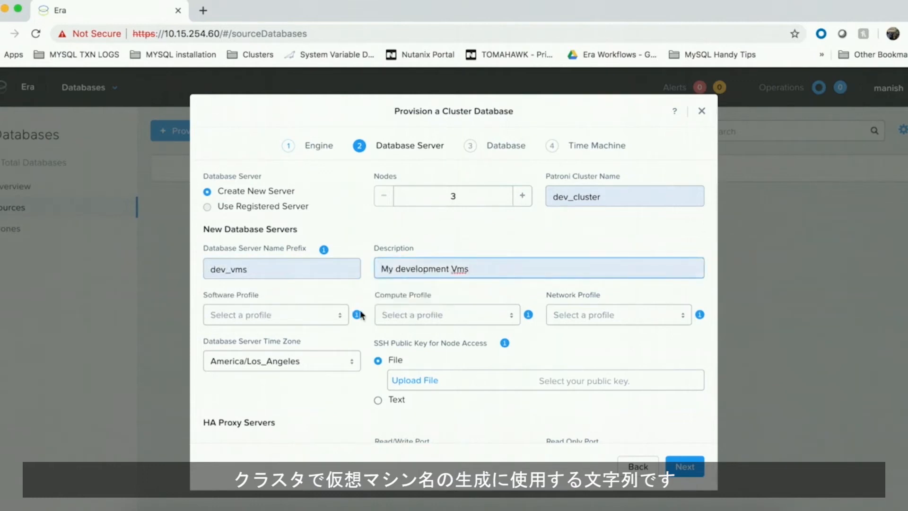
{"action": "left_click", "coordinate": [322, 320]}
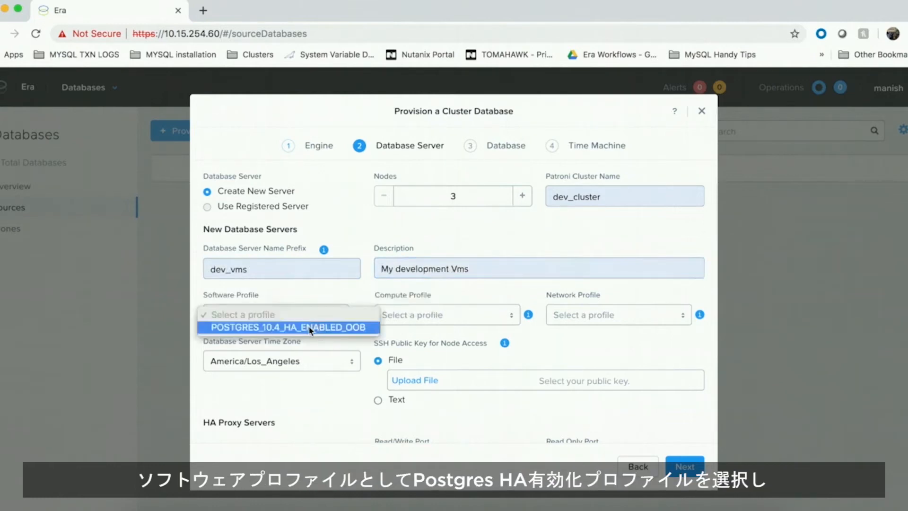
{"action": "left_click", "coordinate": [311, 328]}
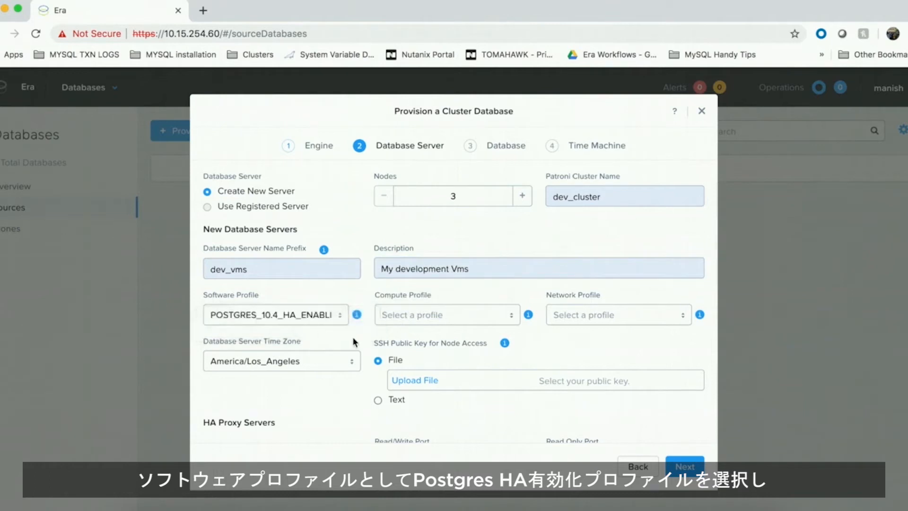
- Select the MEDIUM_COMPUTE compute profile and the POSTGRES_STATIC_NETWORK network profile
{"action": "left_click", "coordinate": [480, 316]}
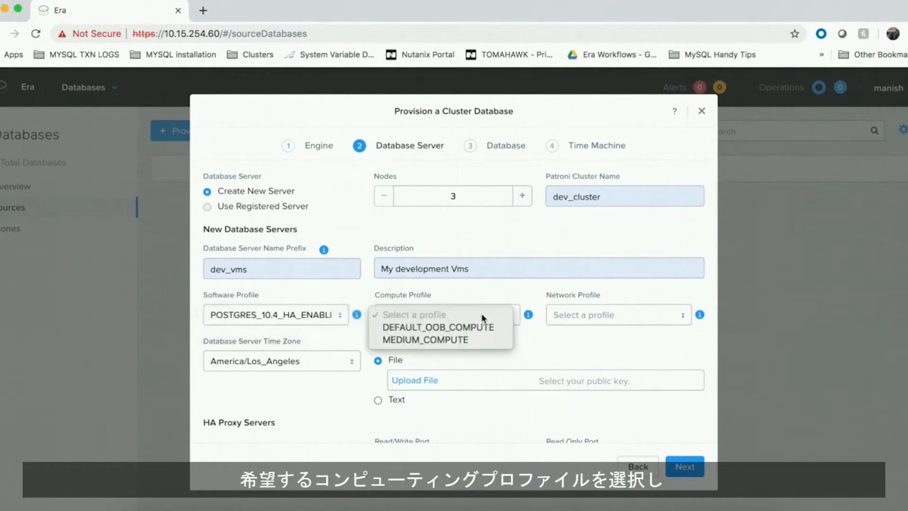
{"action": "left_click", "coordinate": [466, 341]}
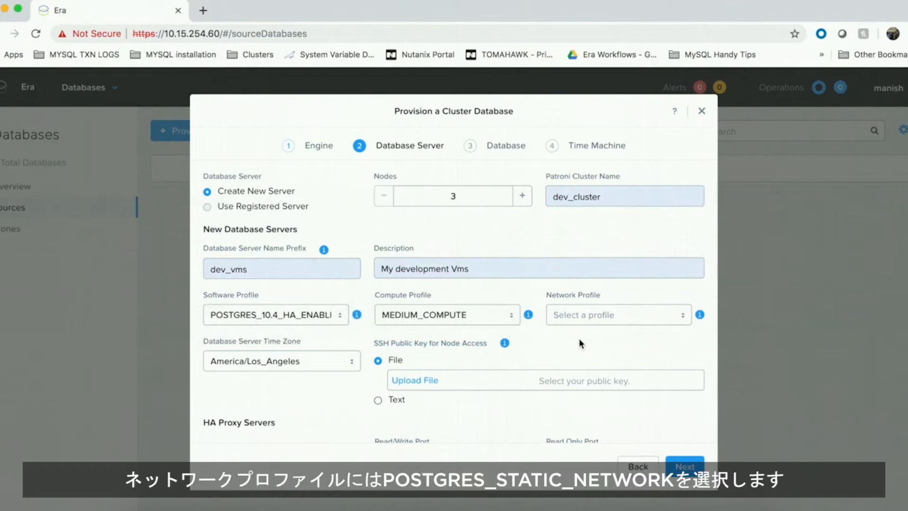
{"action": "left_click", "coordinate": [631, 318]}
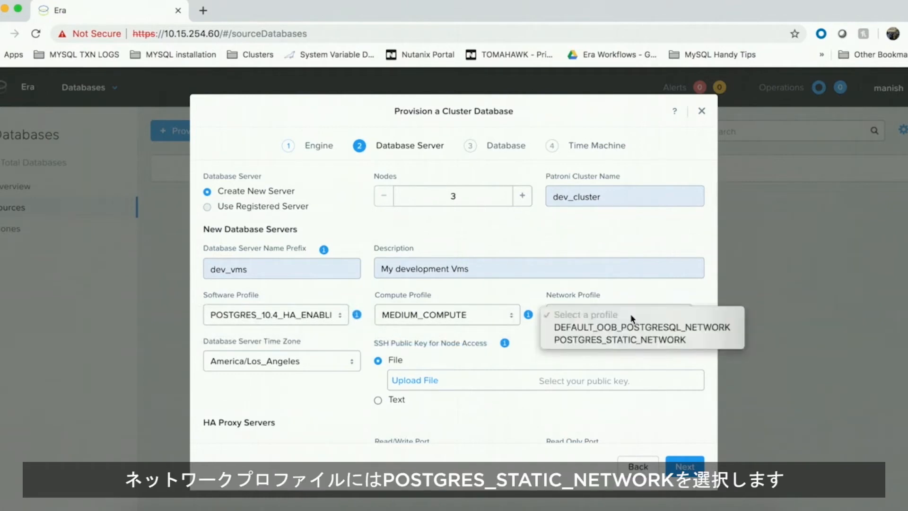
{"action": "left_click", "coordinate": [625, 341]}
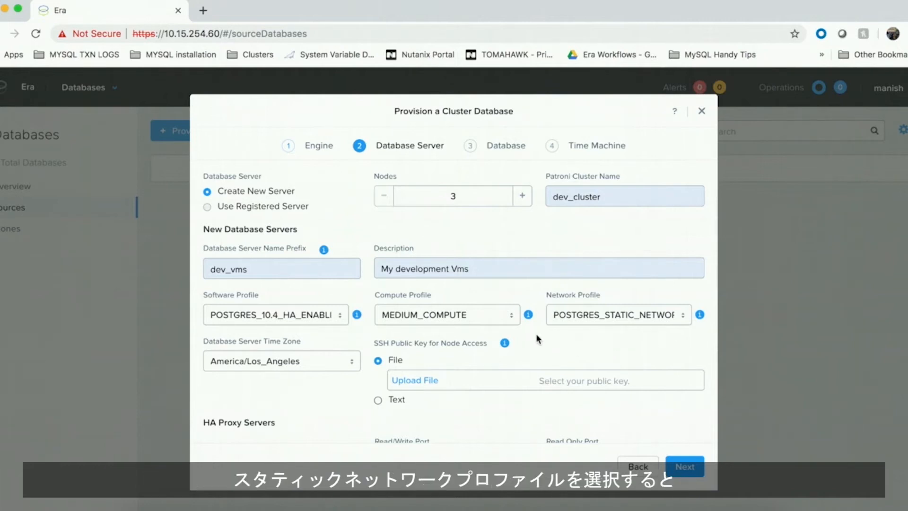
- Upload id_rsa.pub as the SSH public key for node access and continue to the database page
{"action": "scroll", "coordinate": [538, 338], "scroll_direction": "down", "scroll_amount": 1}
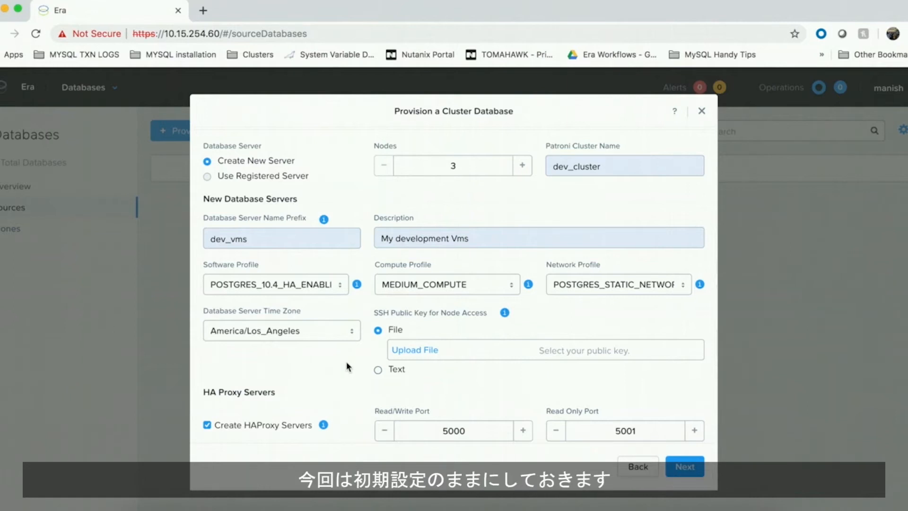
{"action": "left_click", "coordinate": [421, 353]}
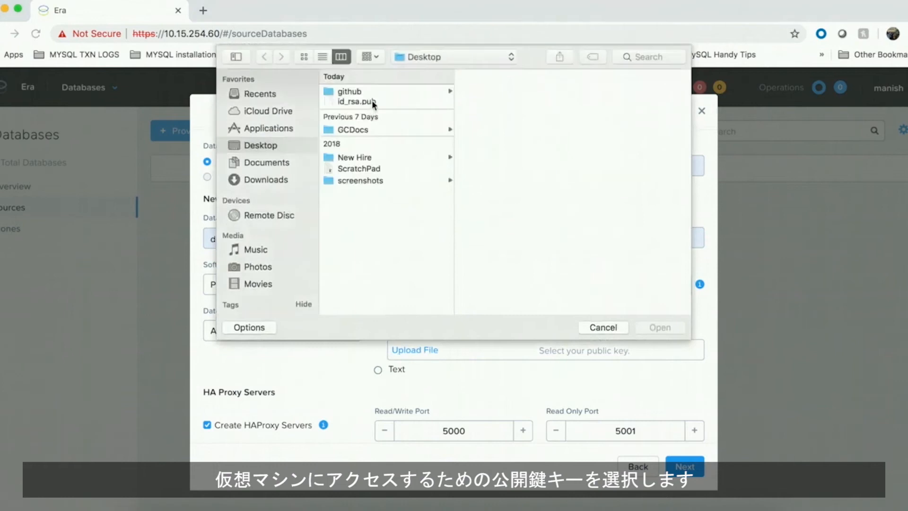
{"action": "left_click", "coordinate": [373, 101]}
{"action": "left_click", "coordinate": [648, 326]}
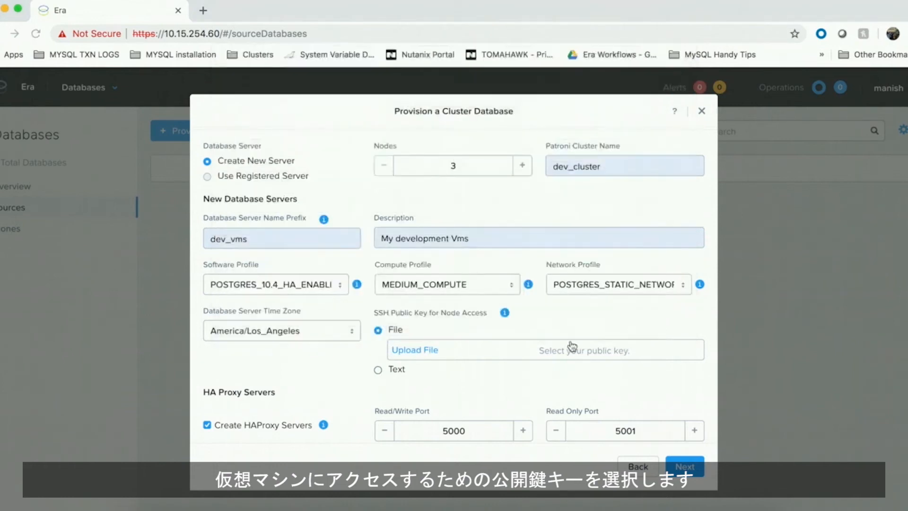
{"action": "scroll", "coordinate": [370, 368], "scroll_direction": "down", "scroll_amount": 1}
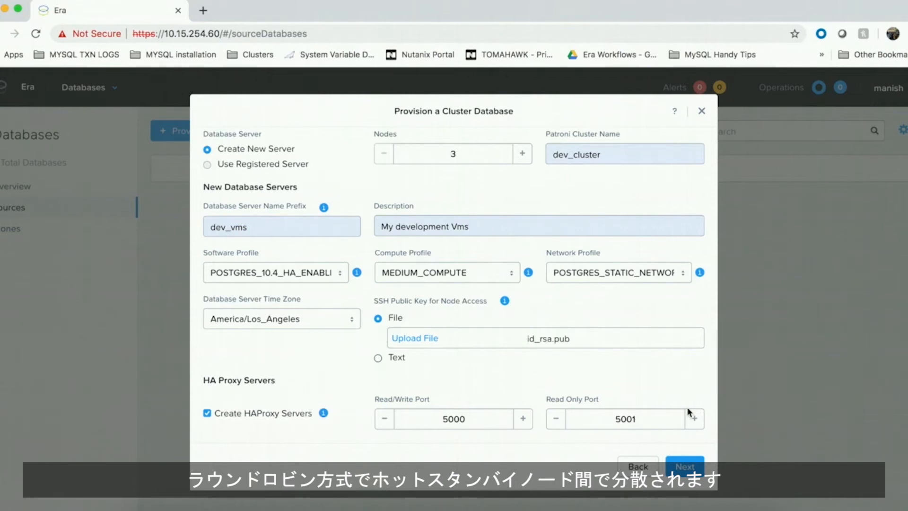
{"action": "left_click", "coordinate": [689, 466]}
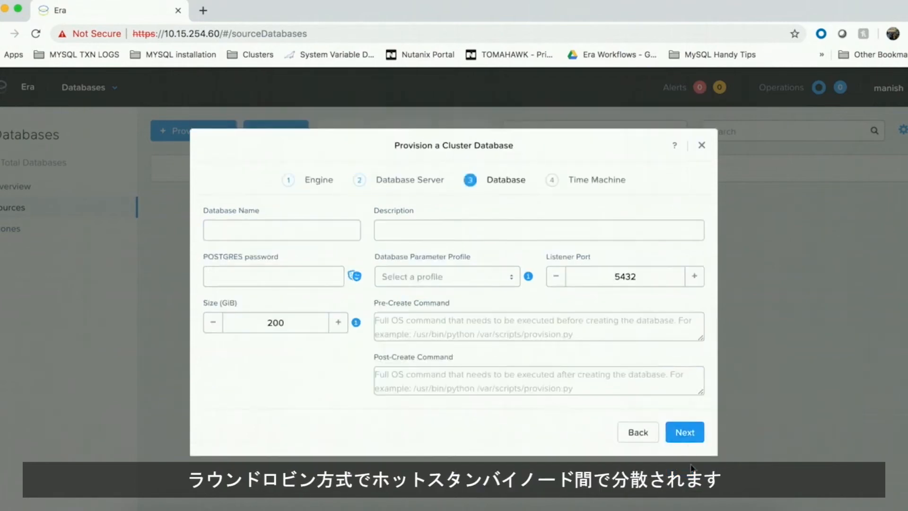
- Name the database DEVDB with the description Dev Database
{"action": "left_click", "coordinate": [295, 228]}
{"action": "type", "text": "DEVDB"}
{"action": "left_click", "coordinate": [377, 232]}
{"action": "type", "text": "Dev Database"}
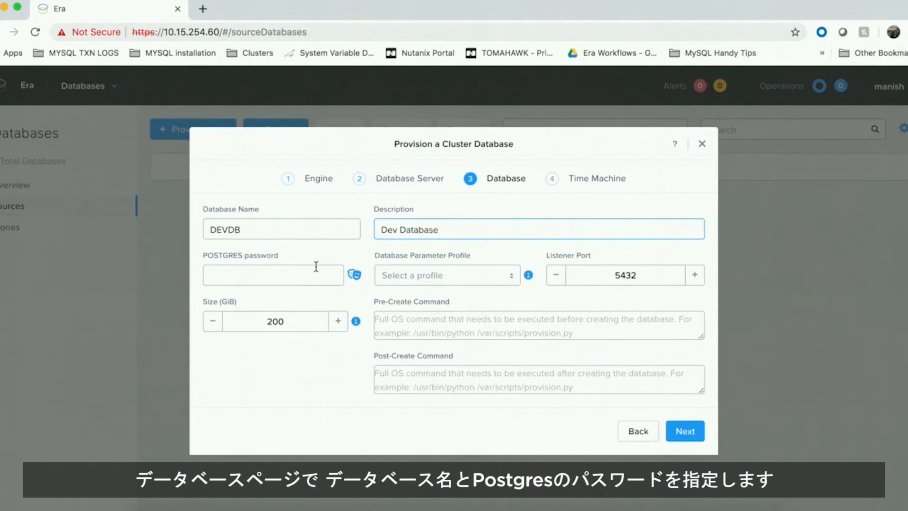
- Enter the POSTGRES password for the database
{"action": "left_click", "coordinate": [302, 277]}
{"action": "type", "text": "***********"}
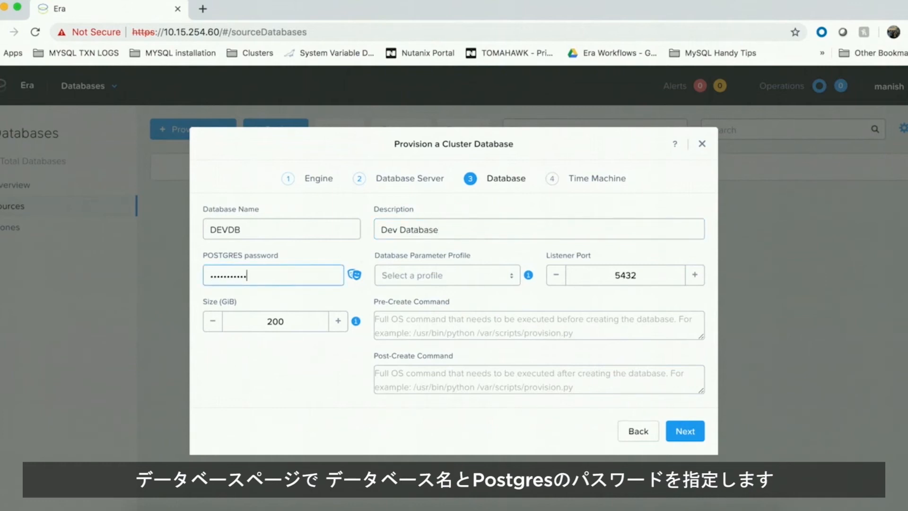
- Select the DEFAULT_POSTGRES_PARAMS parameter profile and a 1000 GiB size, then move on to Time Machine
{"action": "left_click", "coordinate": [439, 274]}
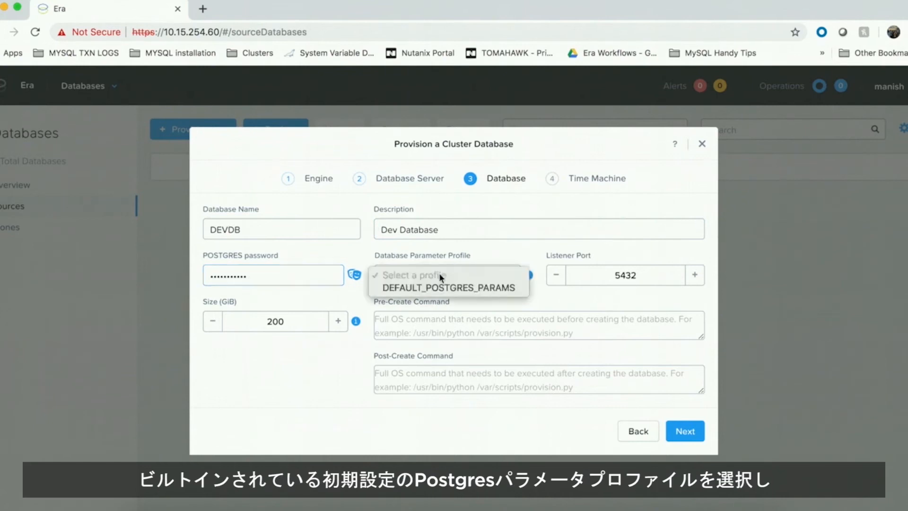
{"action": "left_click", "coordinate": [454, 288]}
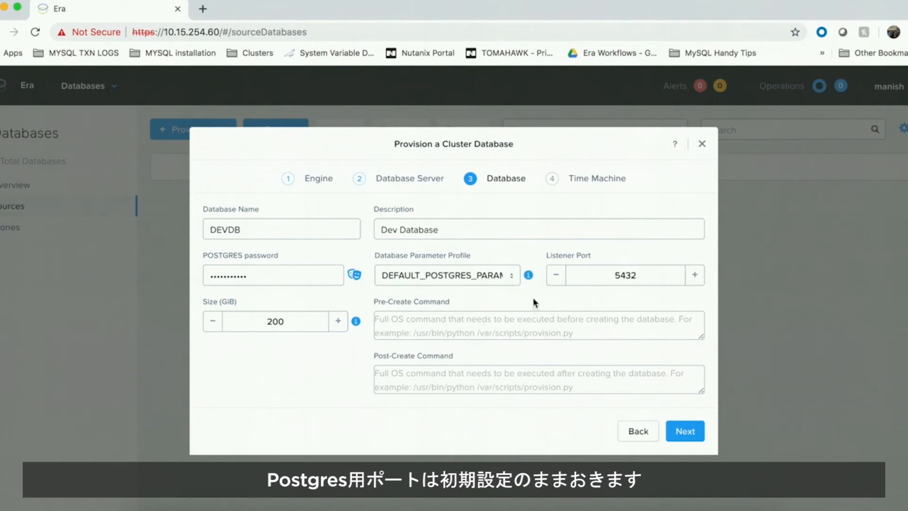
{"action": "double_click", "coordinate": [279, 314]}
{"action": "type", "text": "1000"}
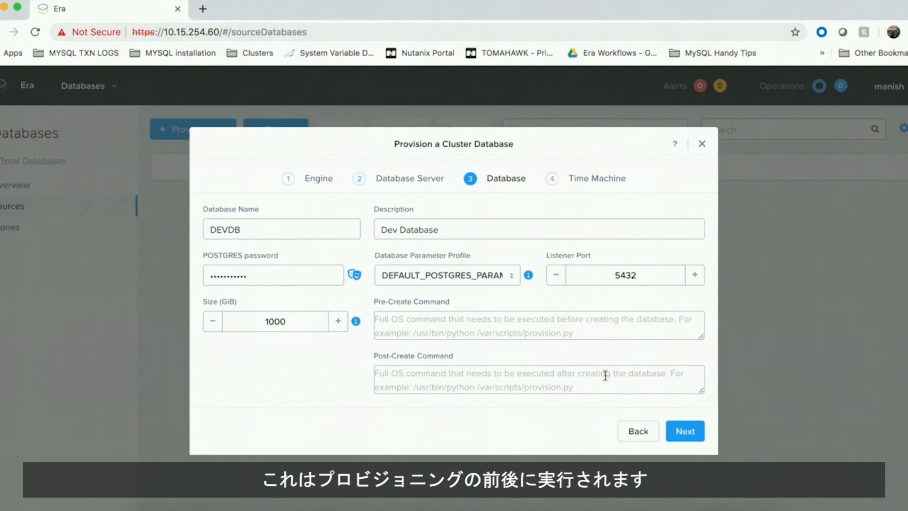
{"action": "left_click", "coordinate": [685, 430]}
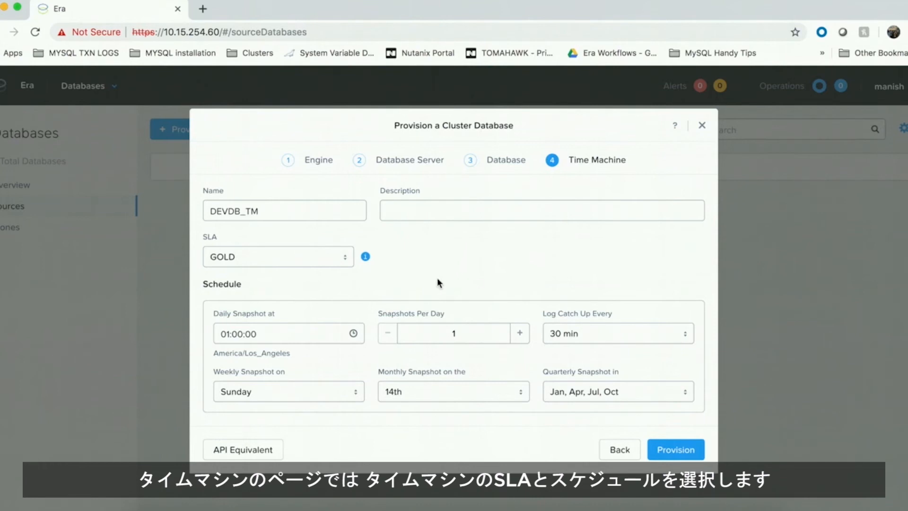
- Choose the BRASS SLA for the DEVDB_TM Time Machine
{"action": "left_click", "coordinate": [343, 261]}
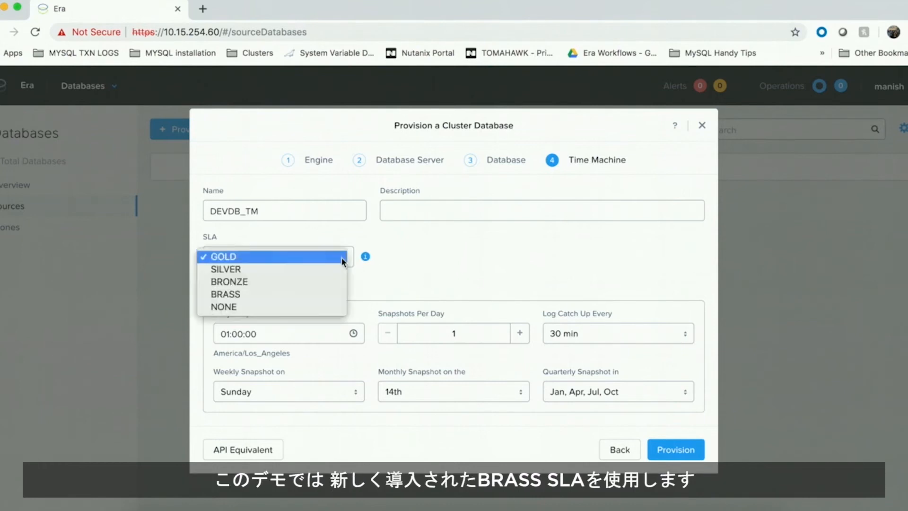
{"action": "left_click", "coordinate": [328, 299]}
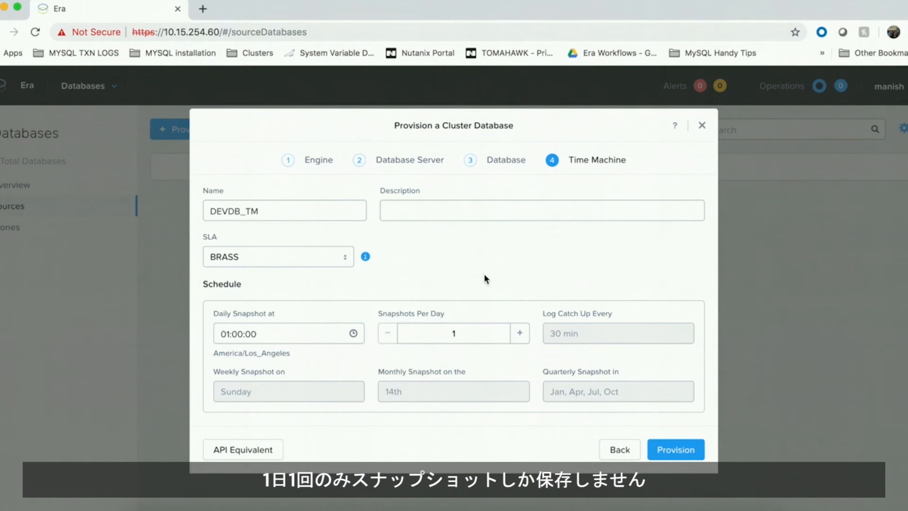
- View the API equivalent of the request, switching the script's code language to golang, and close it
{"action": "left_click", "coordinate": [247, 451]}
{"action": "scroll", "coordinate": [615, 321], "scroll_direction": "down", "scroll_amount": 10}
{"action": "scroll", "coordinate": [700, 156], "scroll_direction": "up", "scroll_amount": 8}
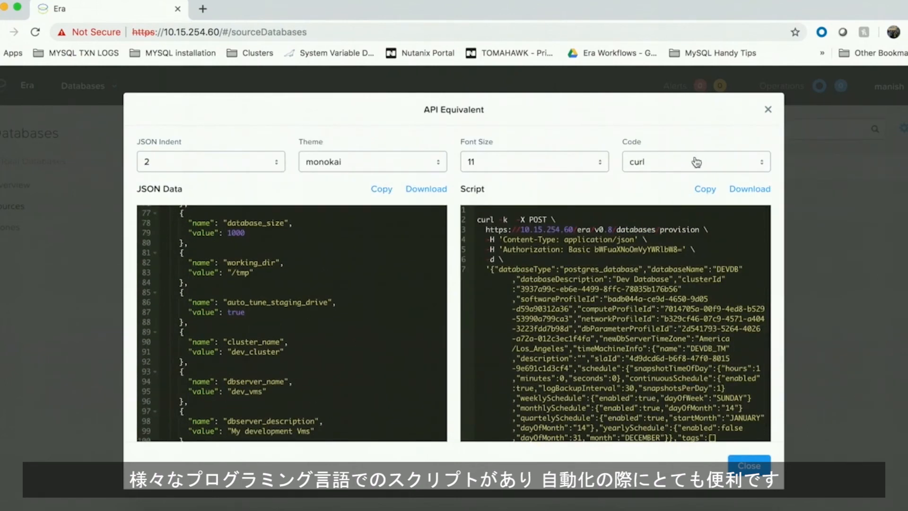
{"action": "left_click", "coordinate": [691, 160]}
{"action": "left_click", "coordinate": [683, 333]}
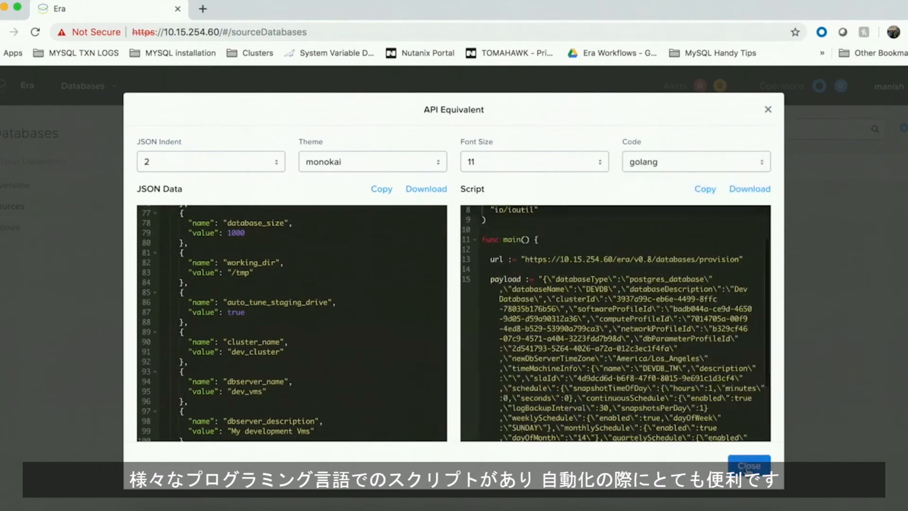
{"action": "left_click", "coordinate": [748, 468]}
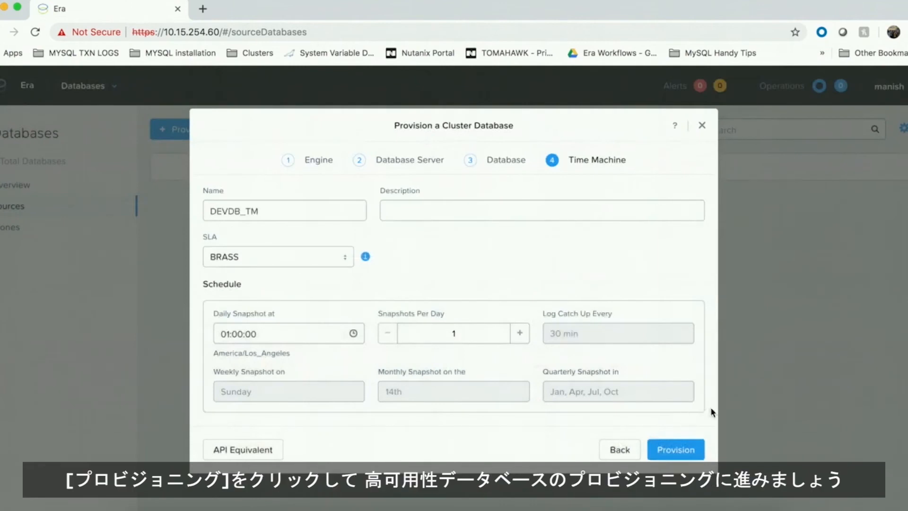
- Provision the cluster database and open the status of the DEVDB provisioning operation
{"action": "left_click", "coordinate": [681, 450]}
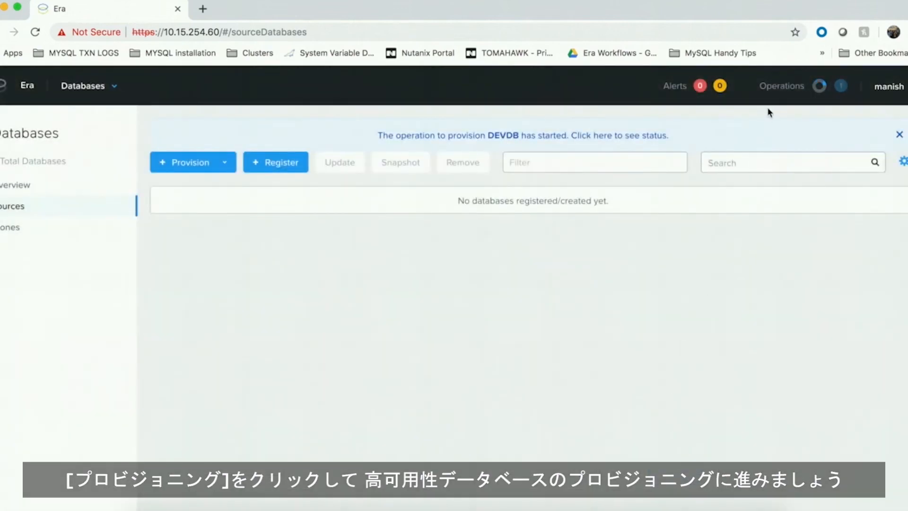
{"action": "left_click", "coordinate": [644, 138]}
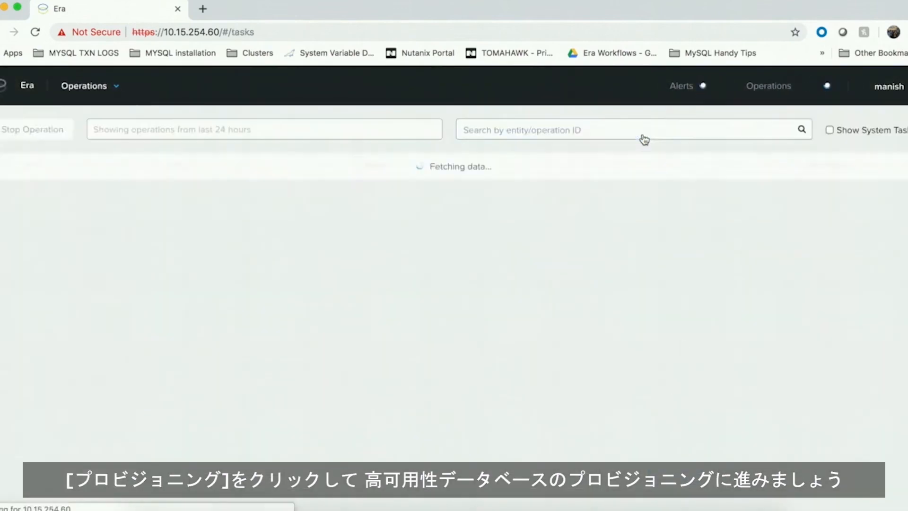
- Review the Provision Database operation's steps and open the DEVDB database entity
{"action": "scroll", "coordinate": [607, 277], "scroll_direction": "down", "scroll_amount": 3}
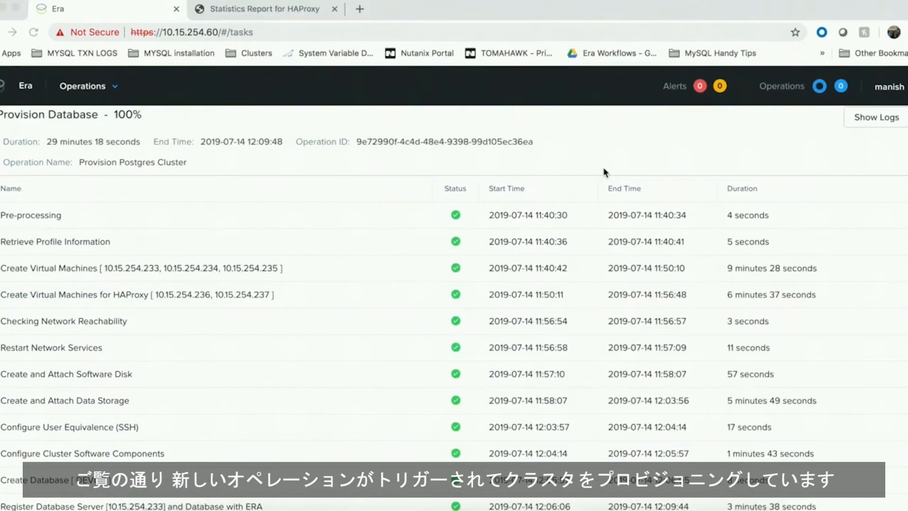
{"action": "scroll", "coordinate": [603, 170], "scroll_direction": "up", "scroll_amount": 4}
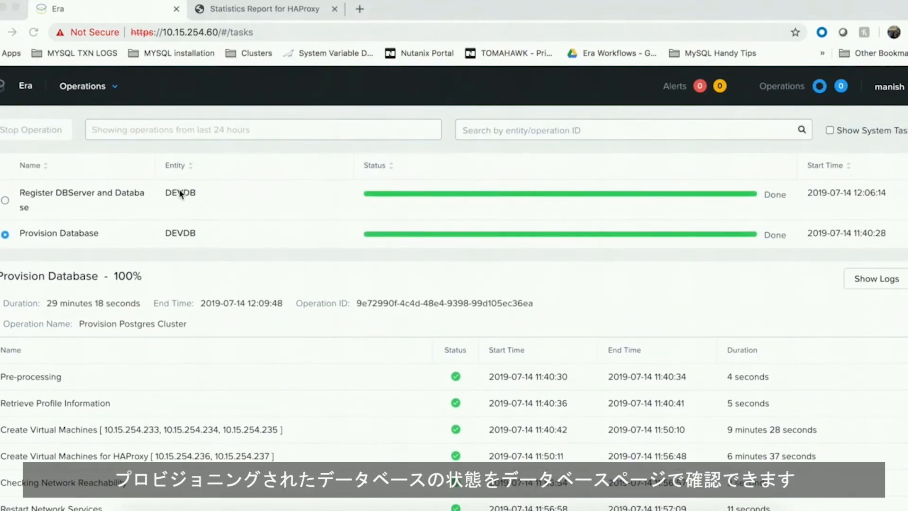
{"action": "left_click", "coordinate": [185, 194]}
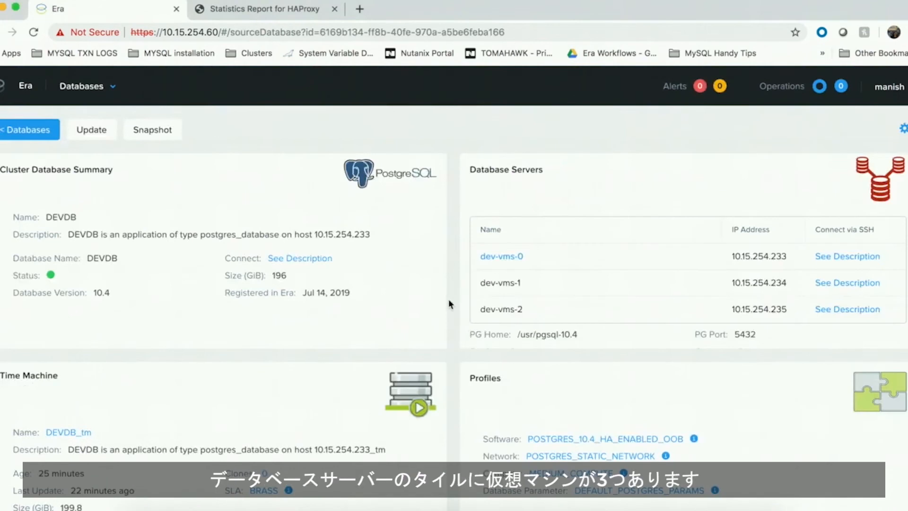
- Review the DEVDB database page down to the HA Proxy servers and select their virtual IP address
{"action": "scroll", "coordinate": [450, 304], "scroll_direction": "down", "scroll_amount": 1}
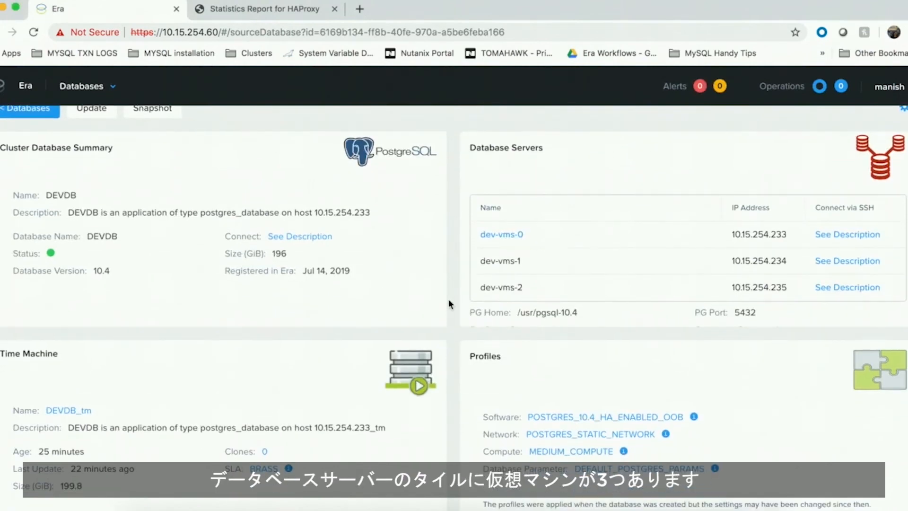
{"action": "scroll", "coordinate": [449, 304], "scroll_direction": "down", "scroll_amount": 1}
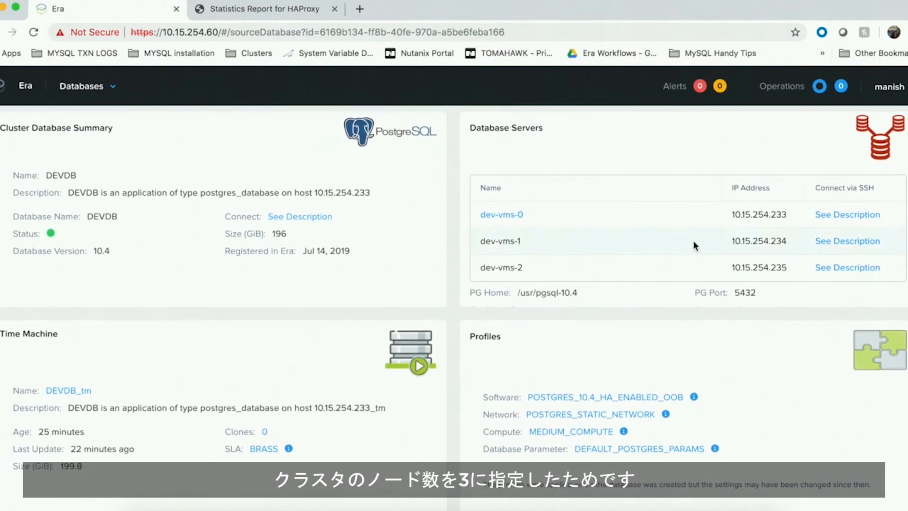
{"action": "scroll", "coordinate": [693, 240], "scroll_direction": "down", "scroll_amount": 1}
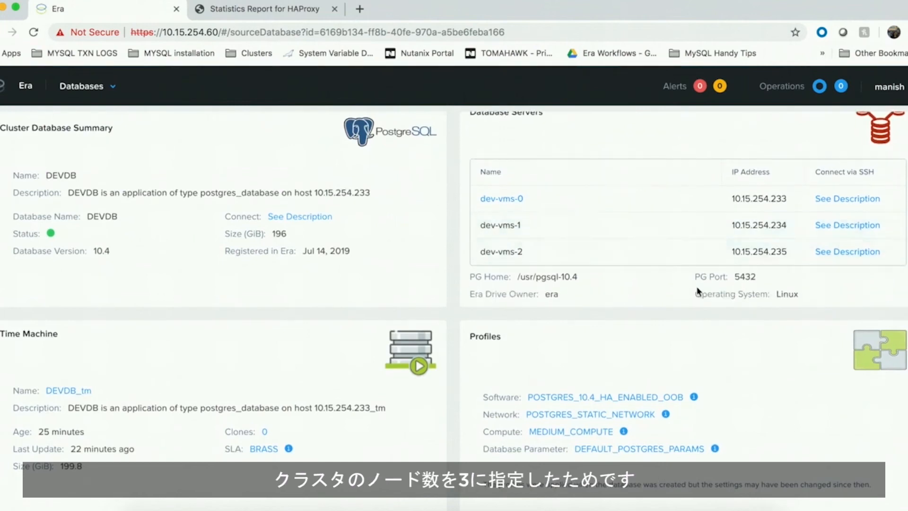
{"action": "scroll", "coordinate": [698, 330], "scroll_direction": "down", "scroll_amount": 5}
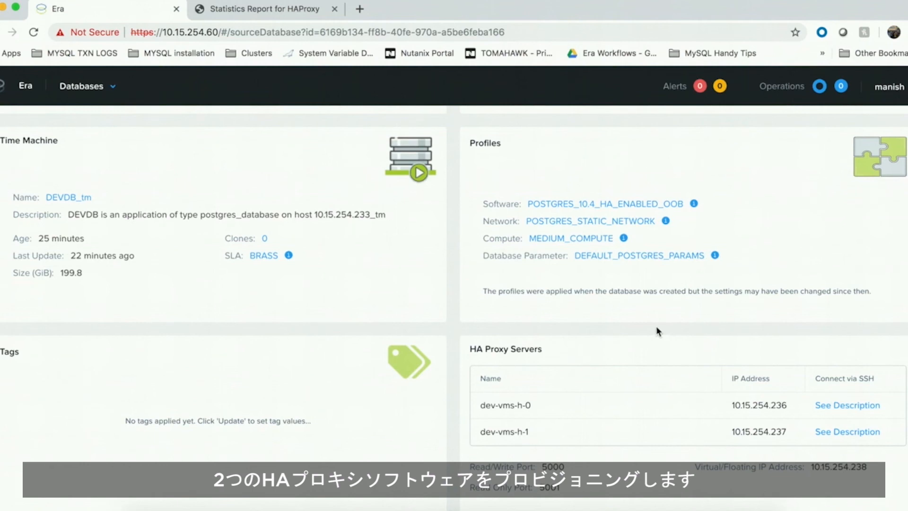
{"action": "left_click_drag", "start_coordinate": [811, 467], "coordinate": [871, 469]}
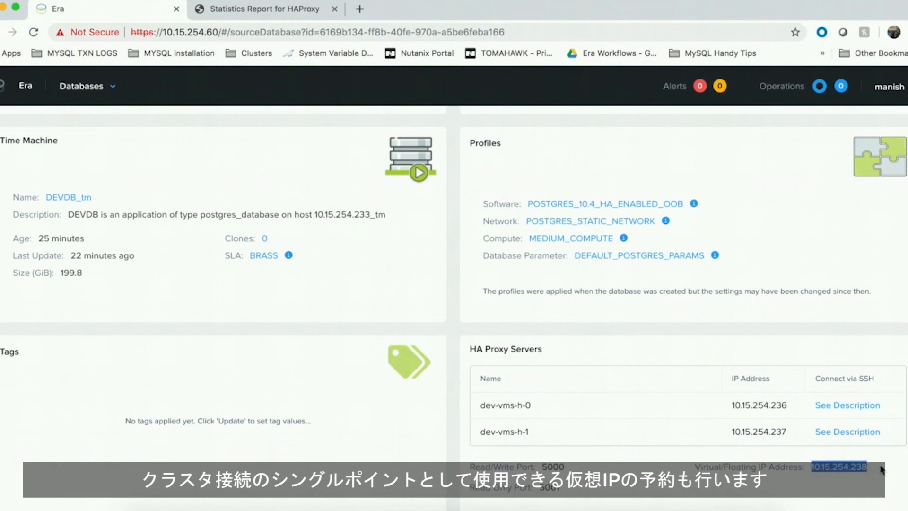
{"action": "left_click", "coordinate": [882, 469]}
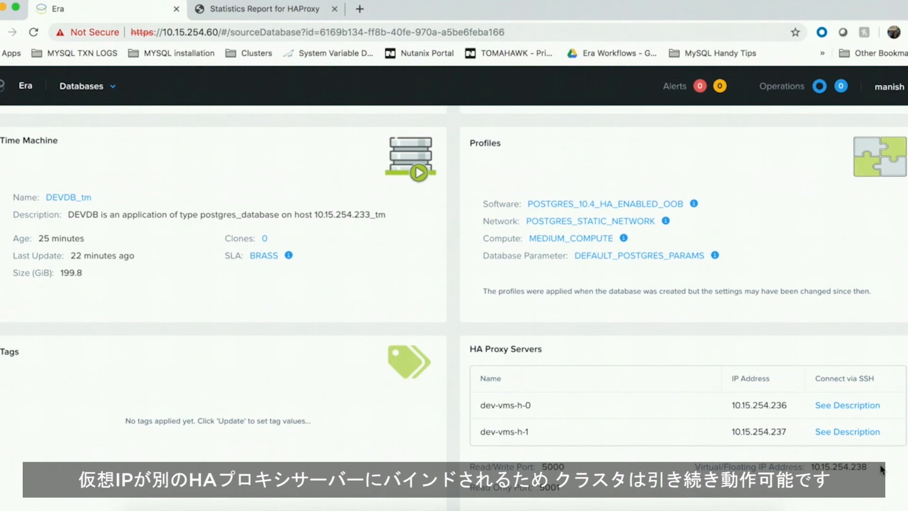
- View the database's connection description and close it
{"action": "scroll", "coordinate": [881, 468], "scroll_direction": "up", "scroll_amount": 5}
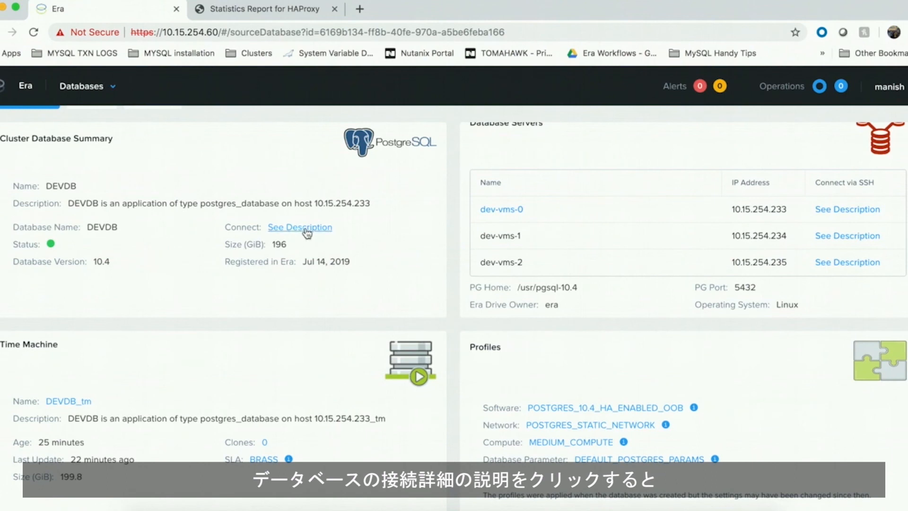
{"action": "left_click", "coordinate": [308, 232]}
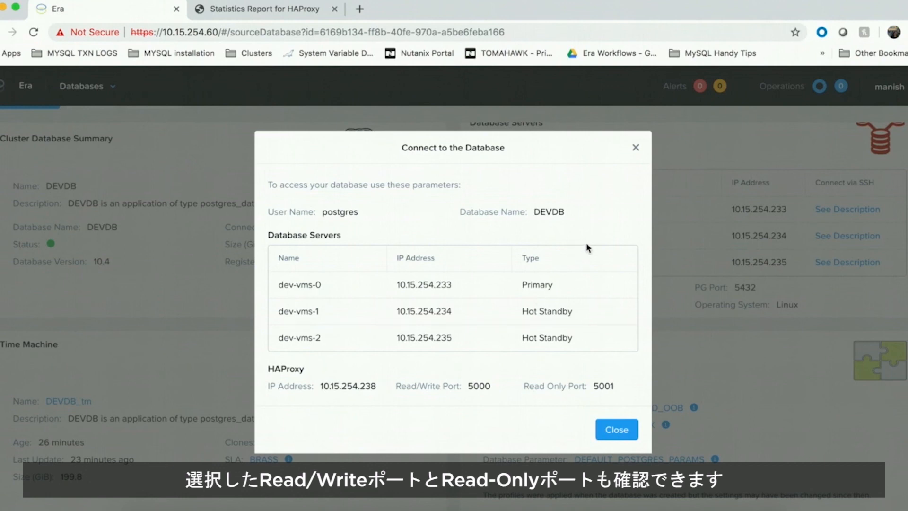
{"action": "left_click", "coordinate": [636, 148]}
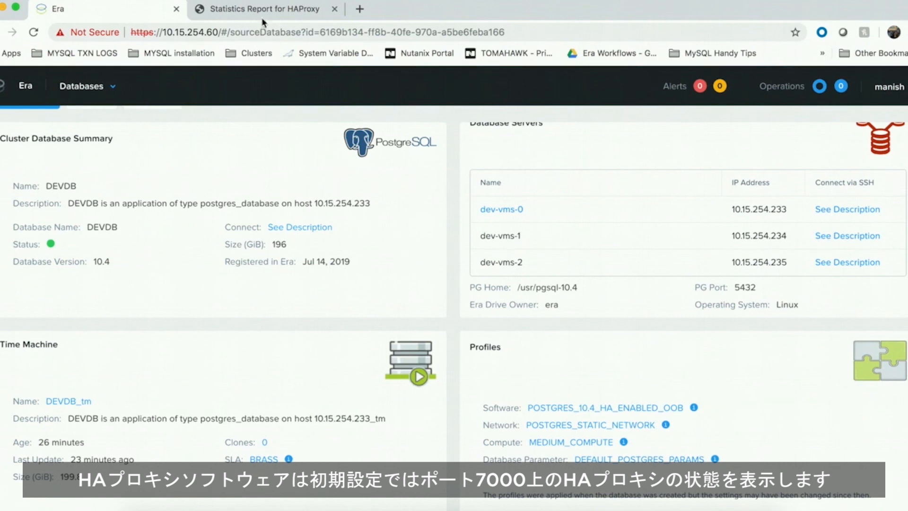
- Inspect the HAProxy statistics report tab, then return to the DEVDB database page and review it
{"action": "left_click", "coordinate": [280, 9]}
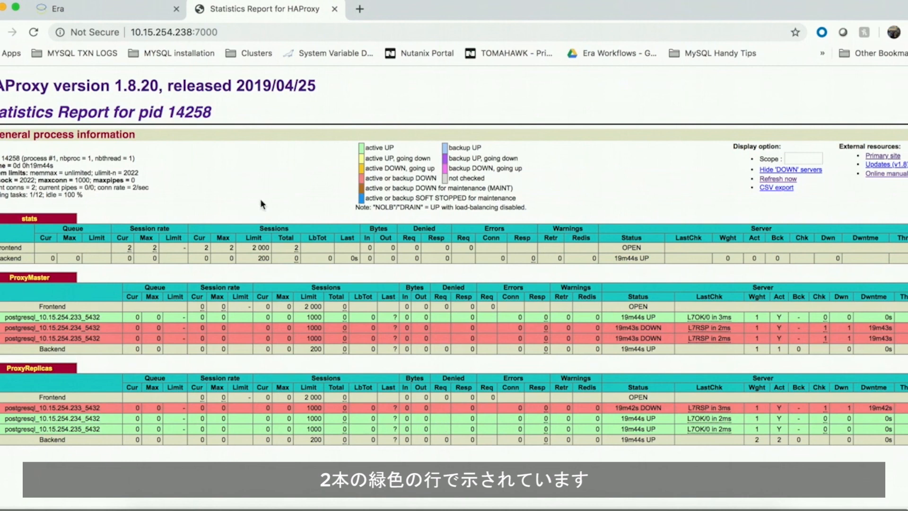
{"action": "left_click", "coordinate": [112, 7]}
{"action": "scroll", "coordinate": [690, 353], "scroll_direction": "down", "scroll_amount": 3}
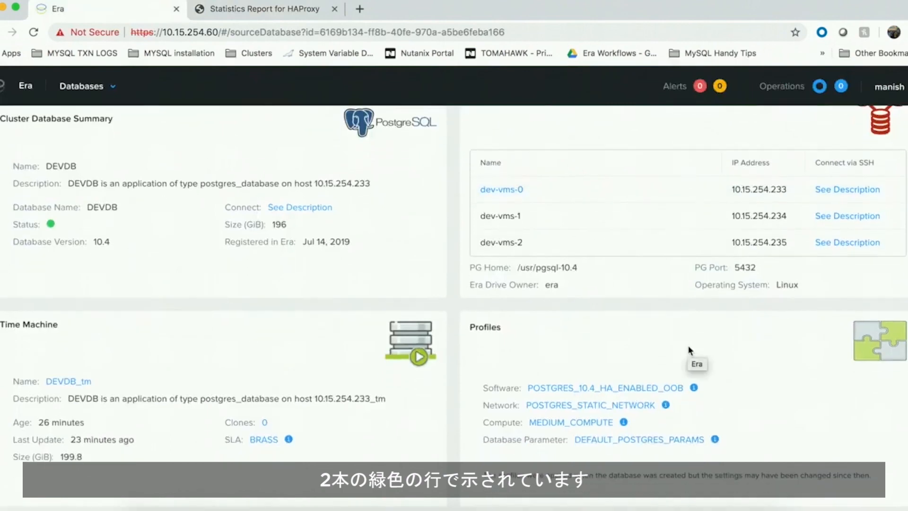
{"action": "scroll", "coordinate": [783, 342], "scroll_direction": "down", "scroll_amount": 2}
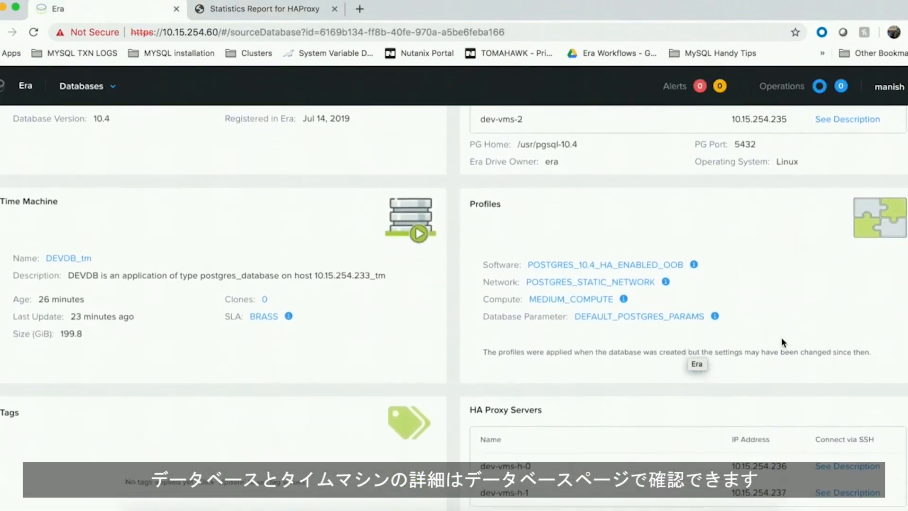
{"action": "scroll", "coordinate": [782, 337], "scroll_direction": "up", "scroll_amount": 6}
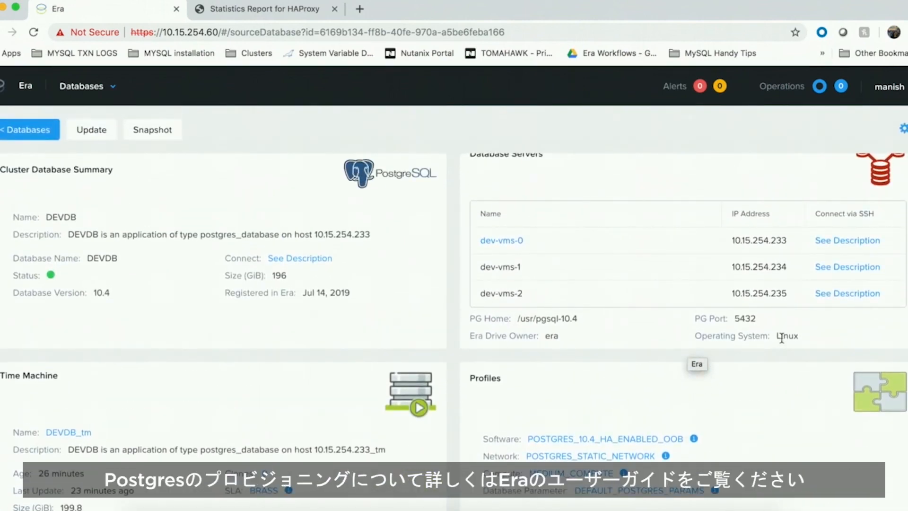
{"action": "scroll", "coordinate": [805, 308], "scroll_direction": "up", "scroll_amount": 1}
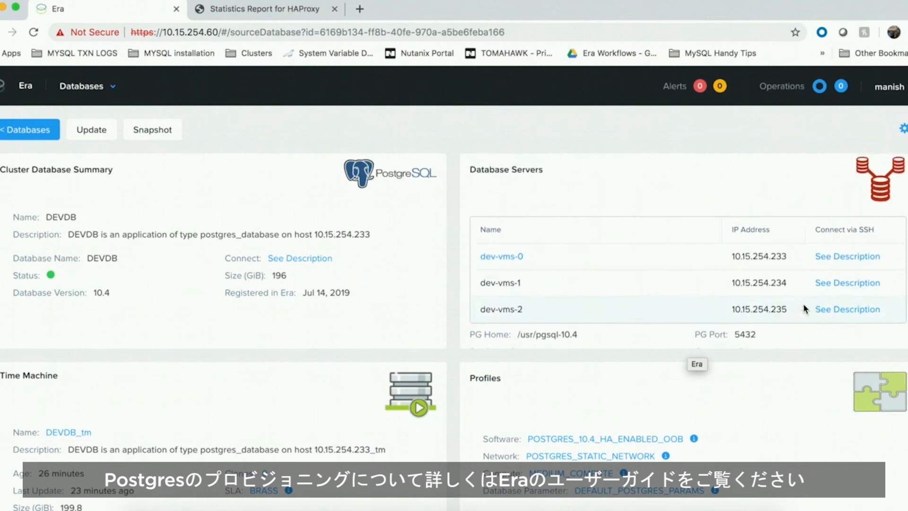